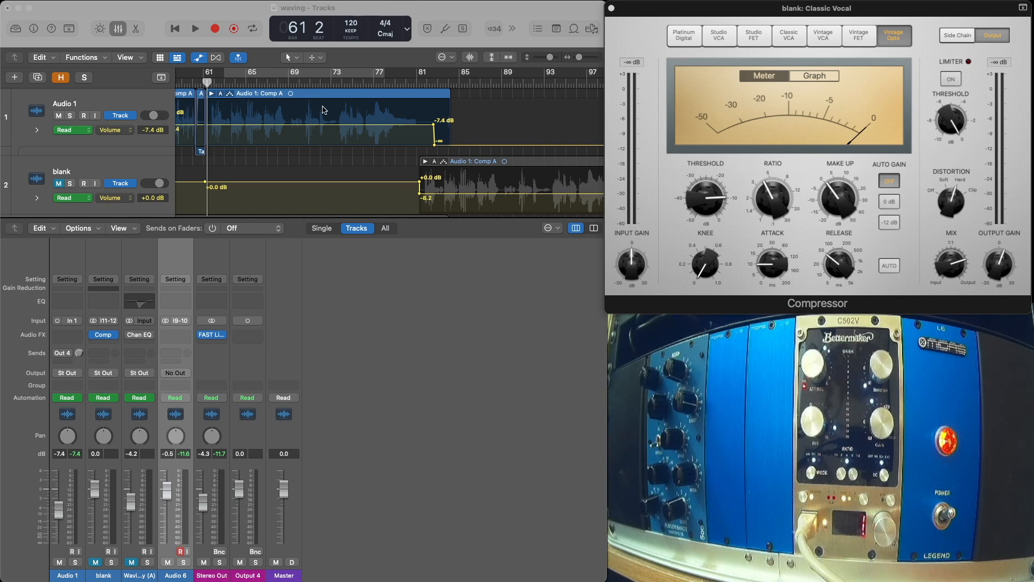
Step: Play the uncompressed Audio 1 vocal from bar 61 and stop playback at bar 81
{"action": "scroll", "coordinate": [325, 158], "scroll_direction": "left", "scroll_amount": 2}
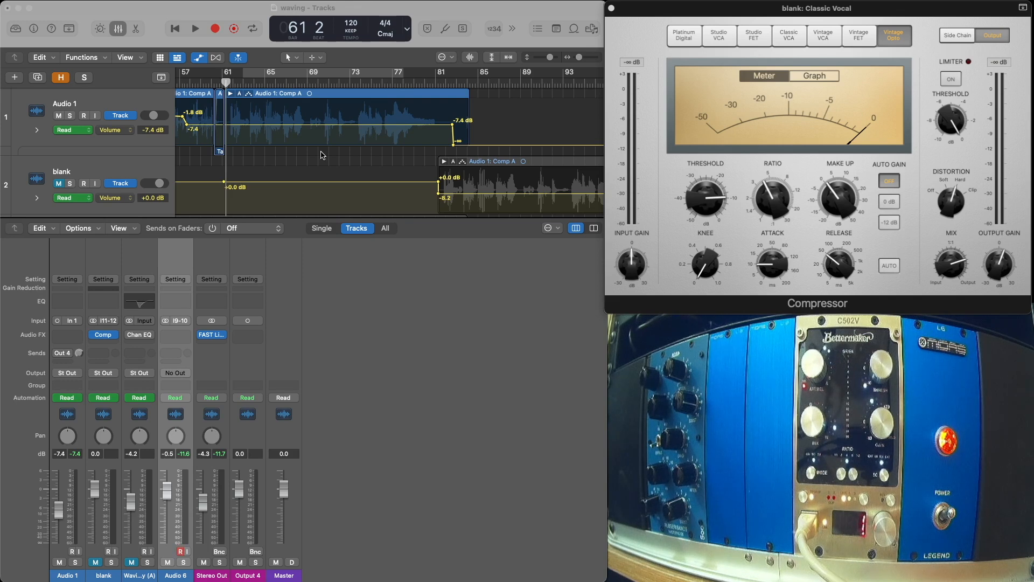
{"action": "scroll", "coordinate": [596, 155], "scroll_direction": "left", "scroll_amount": 2}
{"action": "scroll", "coordinate": [596, 155], "scroll_direction": "down", "scroll_amount": 3}
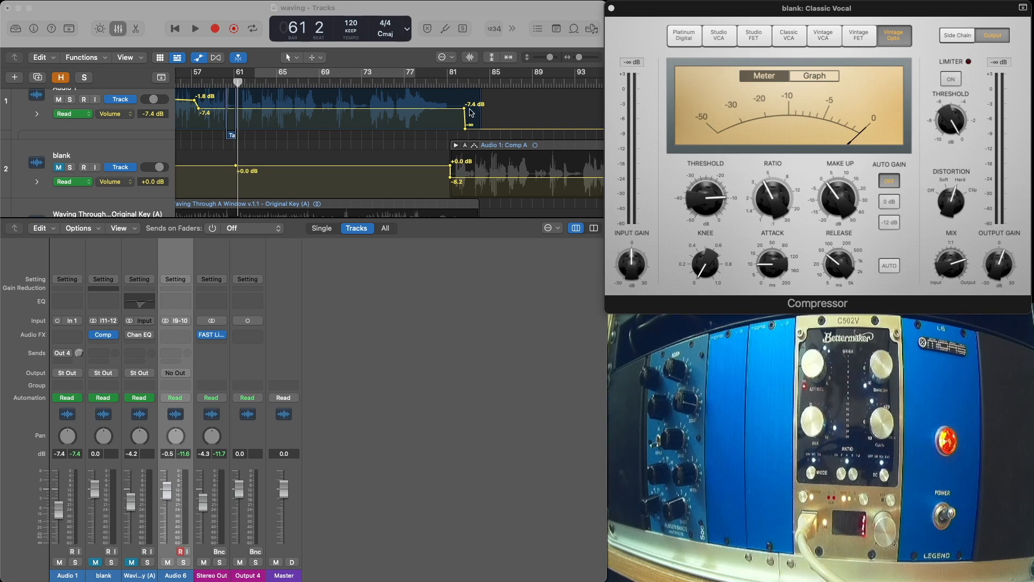
{"action": "scroll", "coordinate": [494, 113], "scroll_direction": "up", "scroll_amount": 3}
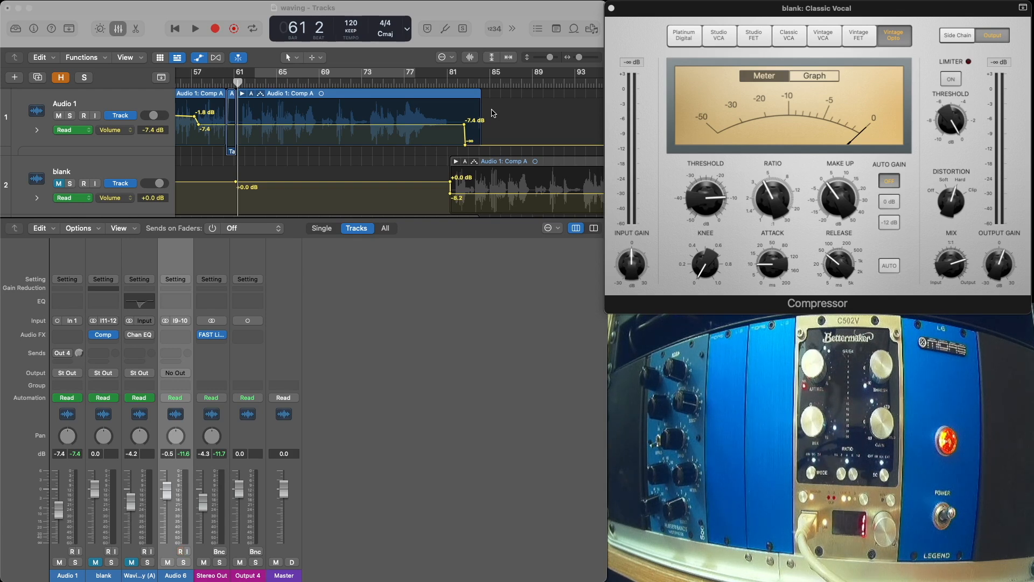
{"action": "scroll", "coordinate": [521, 102], "scroll_direction": "right", "scroll_amount": 1}
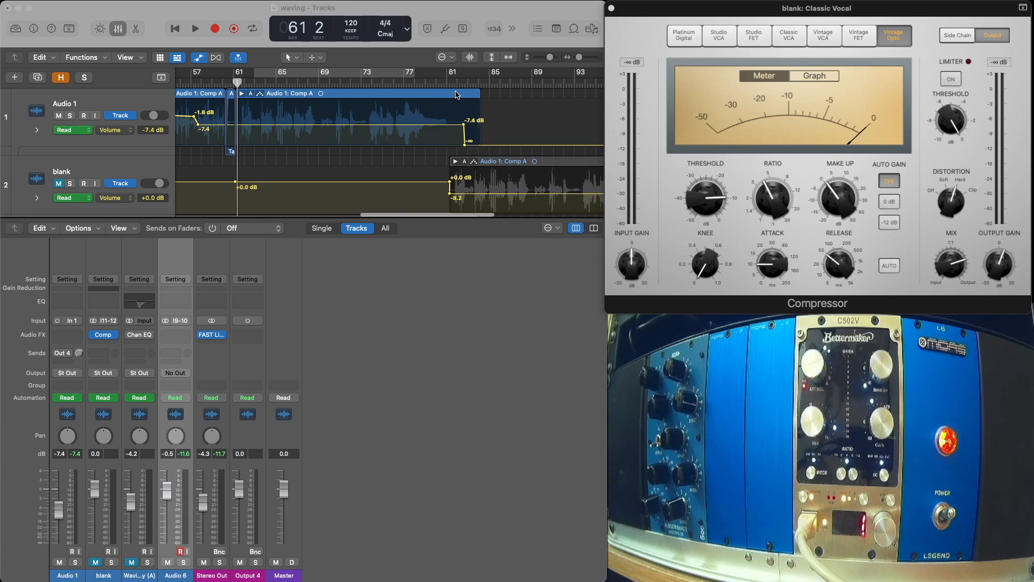
{"action": "scroll", "coordinate": [455, 95], "scroll_direction": "left", "scroll_amount": 2}
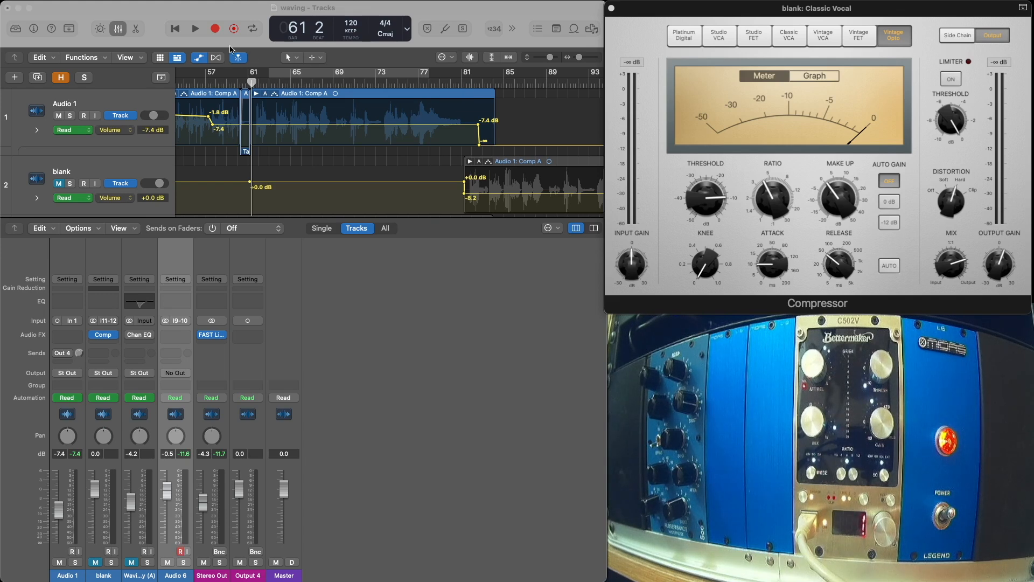
{"action": "left_click", "coordinate": [196, 31]}
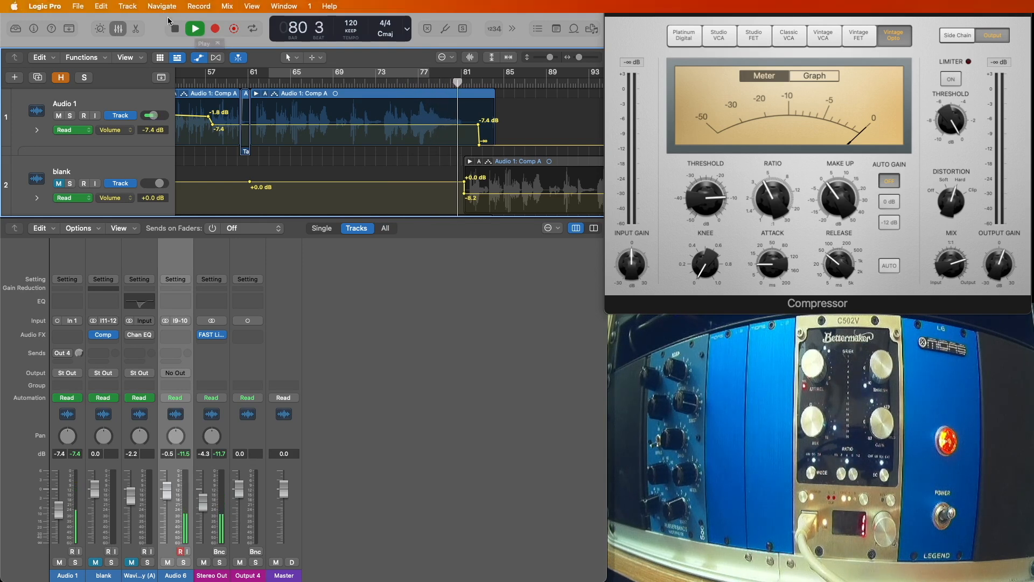
{"action": "left_click", "coordinate": [177, 29]}
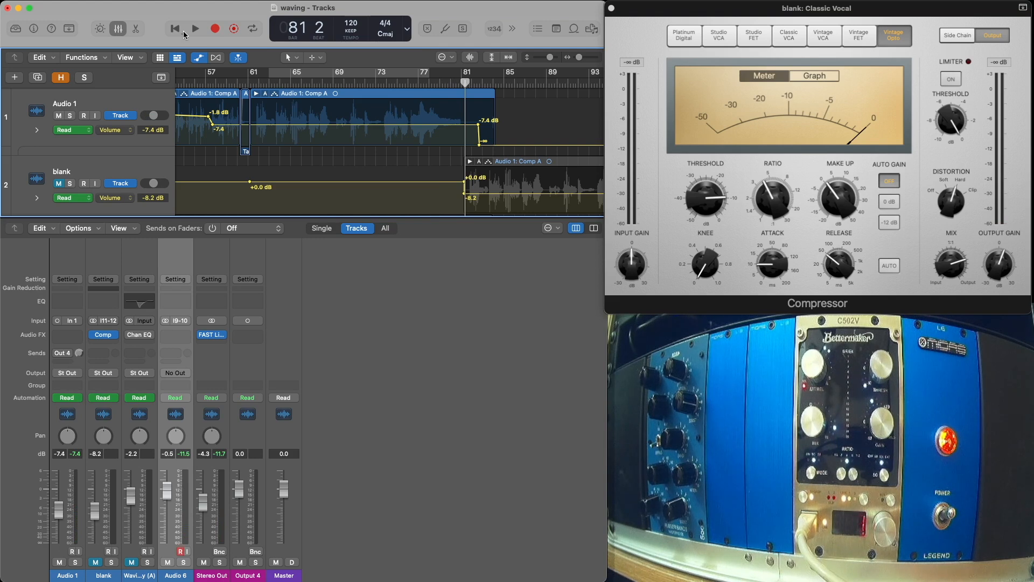
Step: Mute the Audio 1 track, unmute the blank track with the Compressor plugin, and select the blank track
{"action": "left_click", "coordinate": [58, 115]}
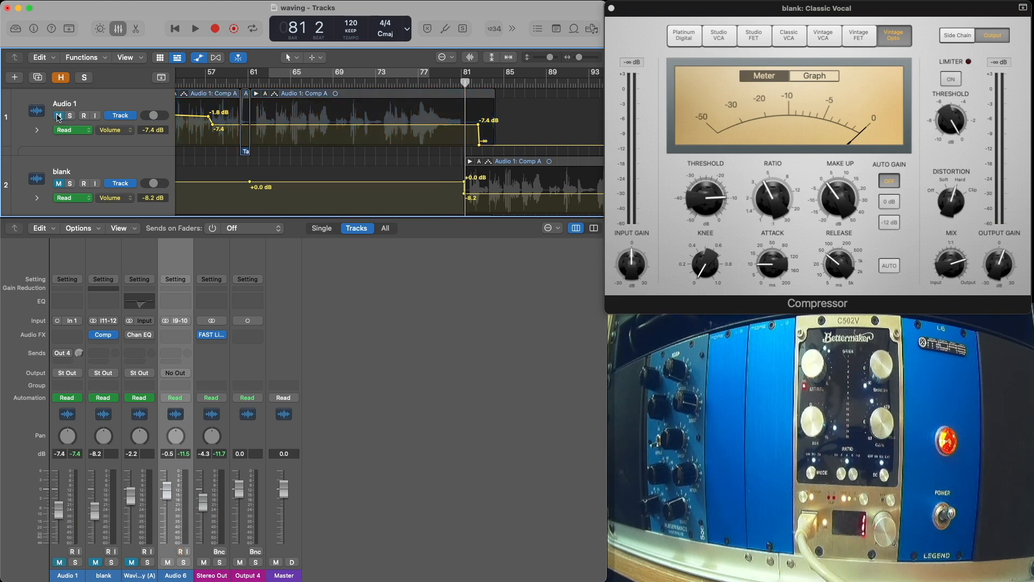
{"action": "left_click", "coordinate": [59, 184]}
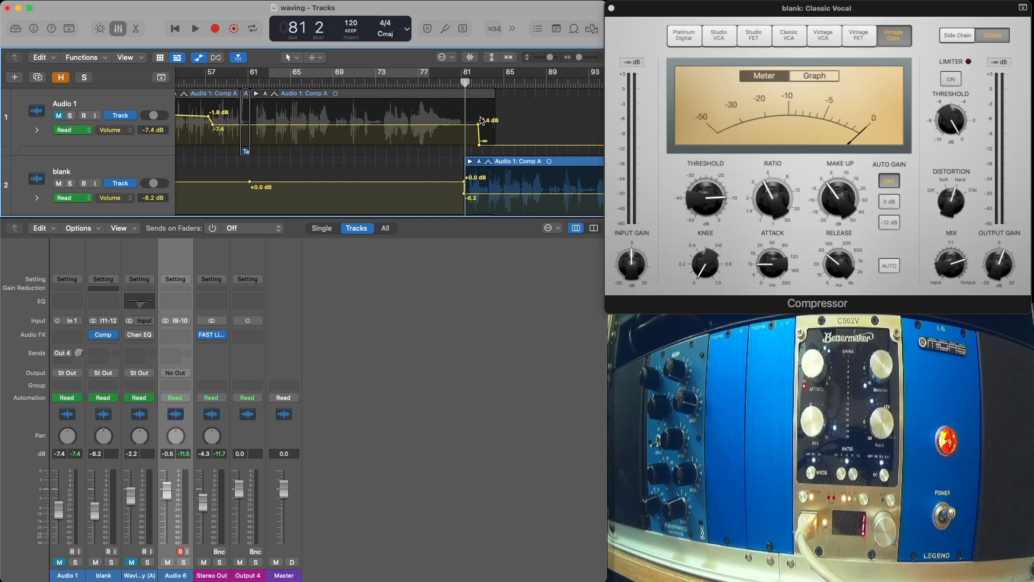
{"action": "scroll", "coordinate": [510, 167], "scroll_direction": "right", "scroll_amount": 3}
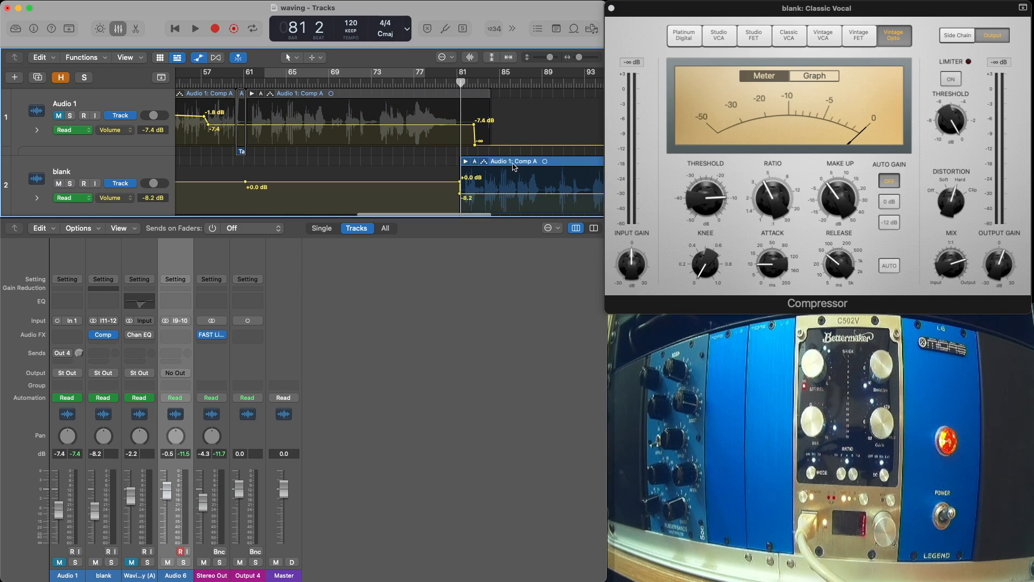
{"action": "scroll", "coordinate": [511, 167], "scroll_direction": "left", "scroll_amount": 1}
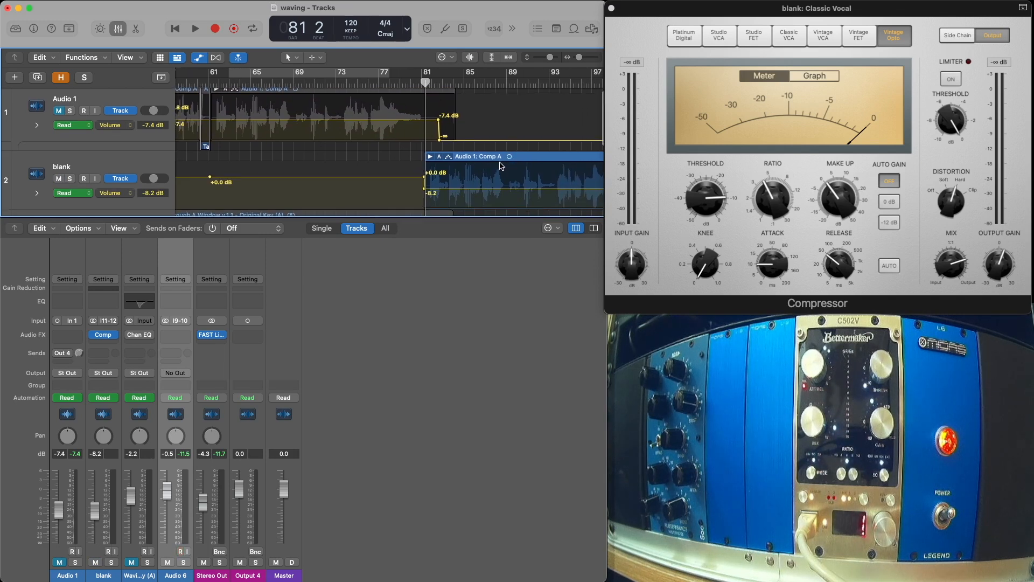
{"action": "scroll", "coordinate": [503, 166], "scroll_direction": "down", "scroll_amount": 3}
{"action": "scroll", "coordinate": [501, 166], "scroll_direction": "up", "scroll_amount": 1}
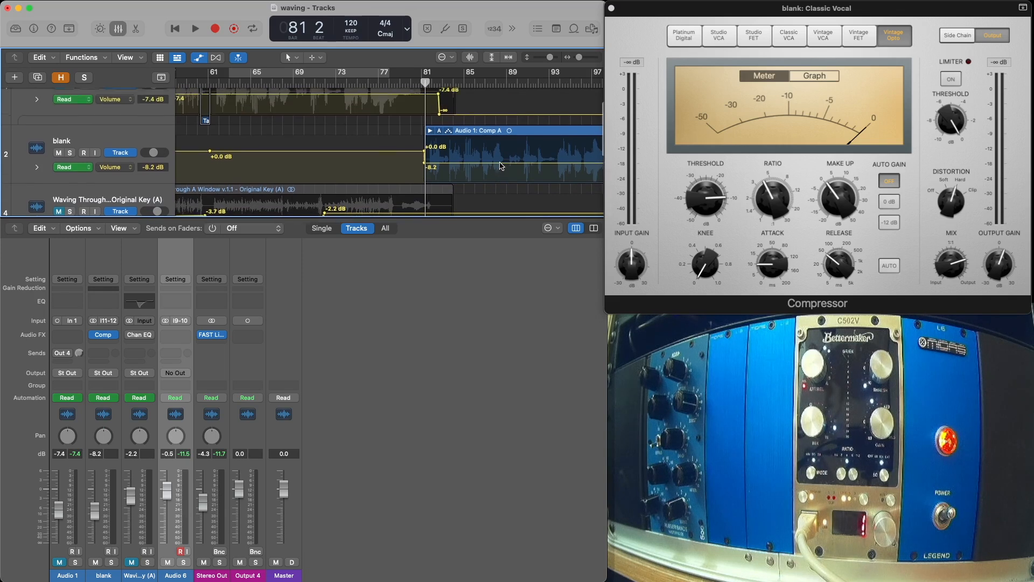
{"action": "left_click", "coordinate": [98, 140]}
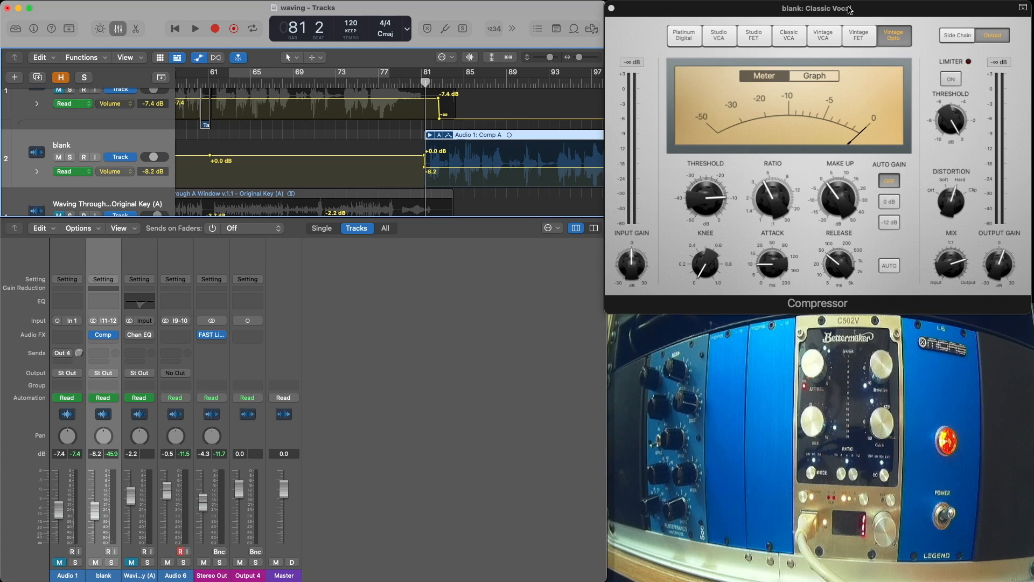
Step: Play the plugin-compressed vocal on the blank track from bar 81 and stop playback at bar 101
{"action": "mouse_move", "coordinate": [741, 161]}
{"action": "mouse_move", "coordinate": [857, 170]}
{"action": "left_click", "coordinate": [196, 33]}
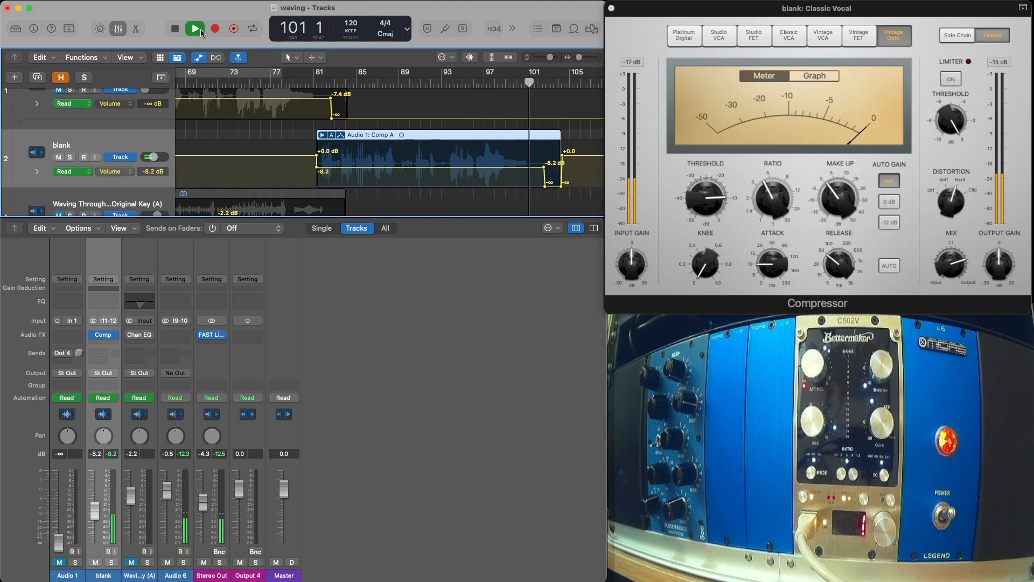
{"action": "left_click", "coordinate": [175, 28]}
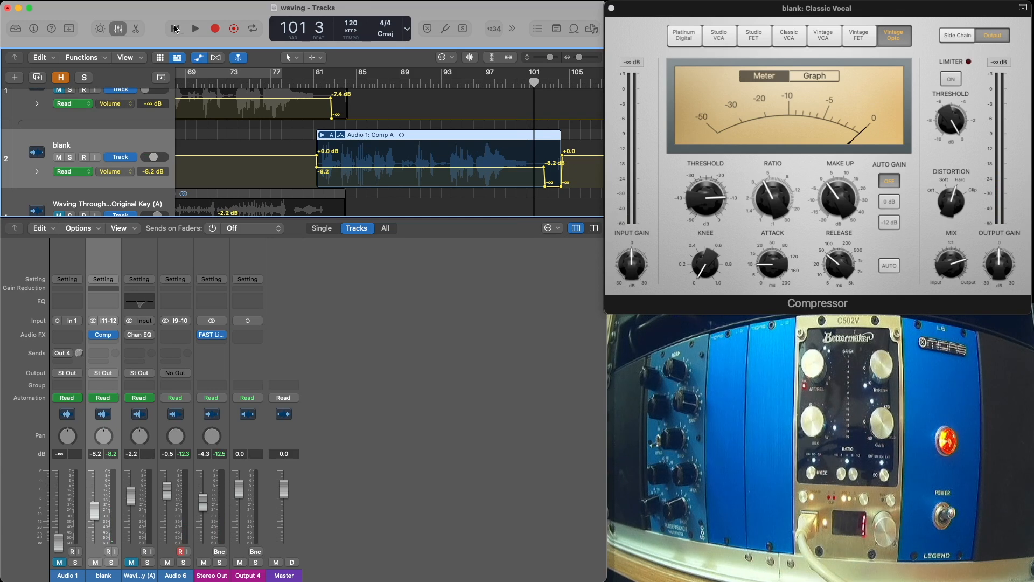
Step: Examine the vocal waveforms and volume automation of the blank track against those of Audio 1
{"action": "scroll", "coordinate": [350, 159], "scroll_direction": "up", "scroll_amount": 1}
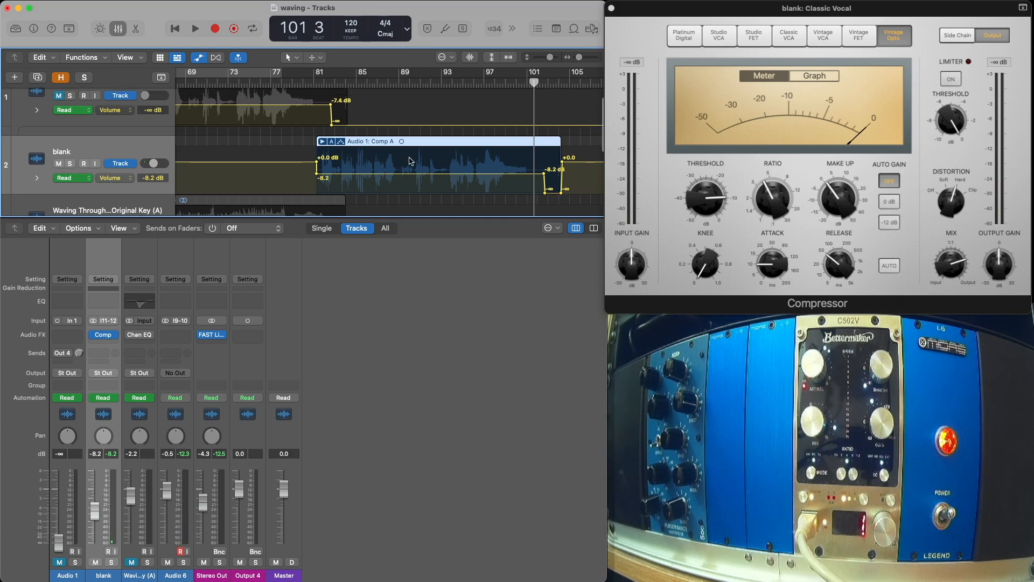
{"action": "scroll", "coordinate": [369, 165], "scroll_direction": "left", "scroll_amount": 1}
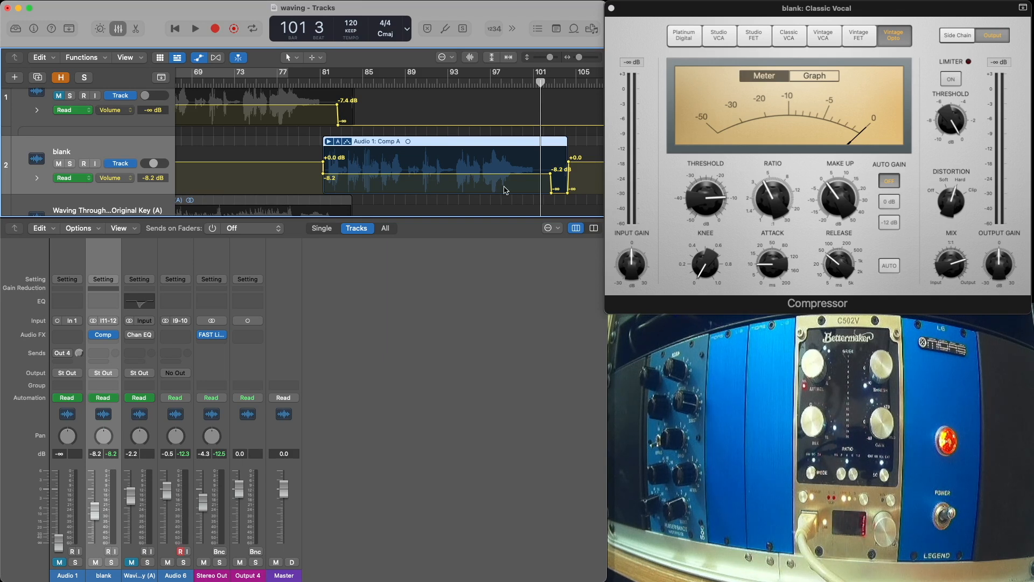
{"action": "mouse_move", "coordinate": [1002, 263]}
{"action": "scroll", "coordinate": [461, 161], "scroll_direction": "up", "scroll_amount": 1}
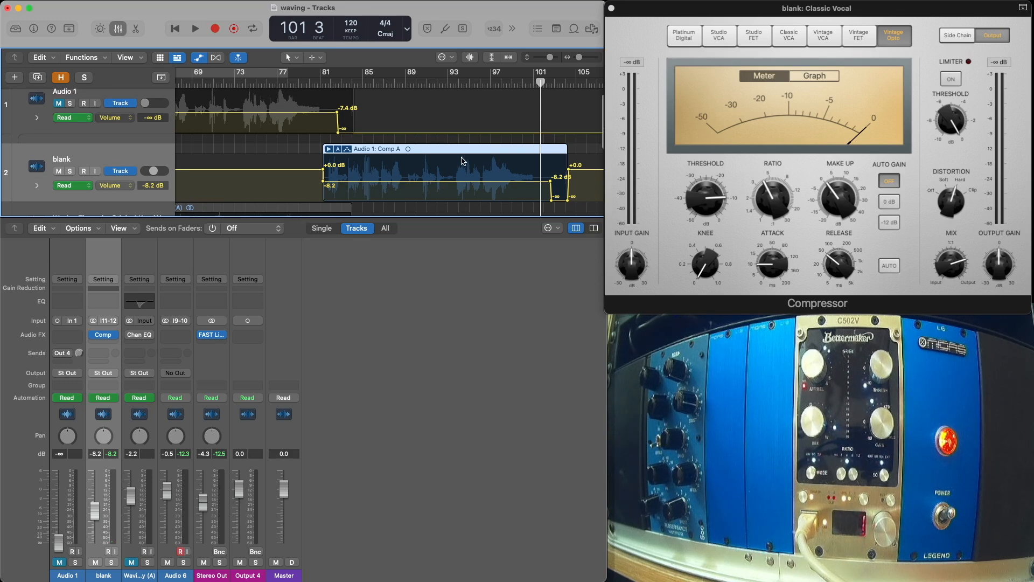
{"action": "scroll", "coordinate": [461, 161], "scroll_direction": "down", "scroll_amount": 3}
{"action": "scroll", "coordinate": [461, 160], "scroll_direction": "left", "scroll_amount": 1}
{"action": "scroll", "coordinate": [462, 161], "scroll_direction": "up", "scroll_amount": 4}
{"action": "scroll", "coordinate": [463, 160], "scroll_direction": "down", "scroll_amount": 1}
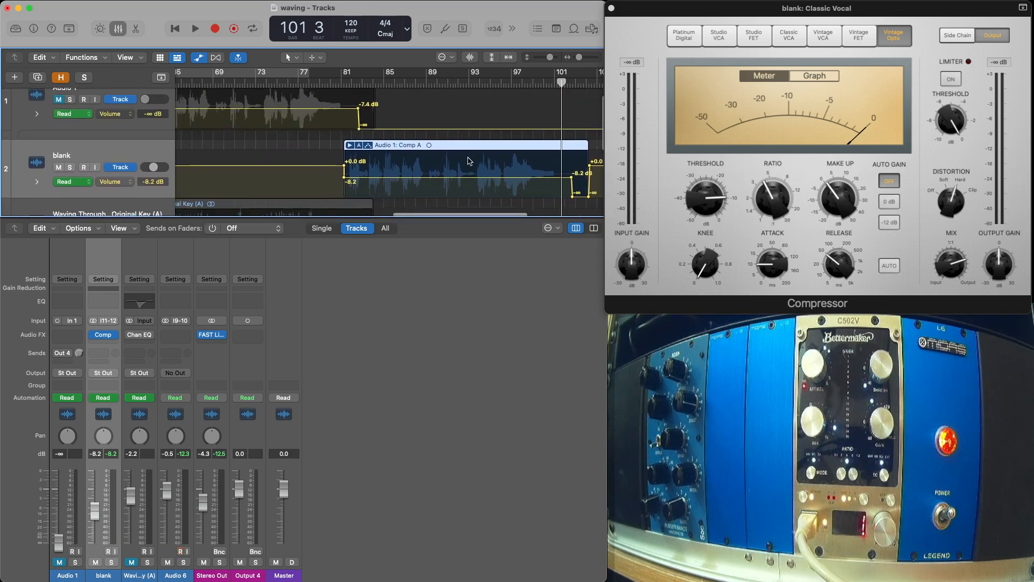
{"action": "scroll", "coordinate": [465, 159], "scroll_direction": "left", "scroll_amount": 5}
{"action": "scroll", "coordinate": [466, 157], "scroll_direction": "left", "scroll_amount": 2}
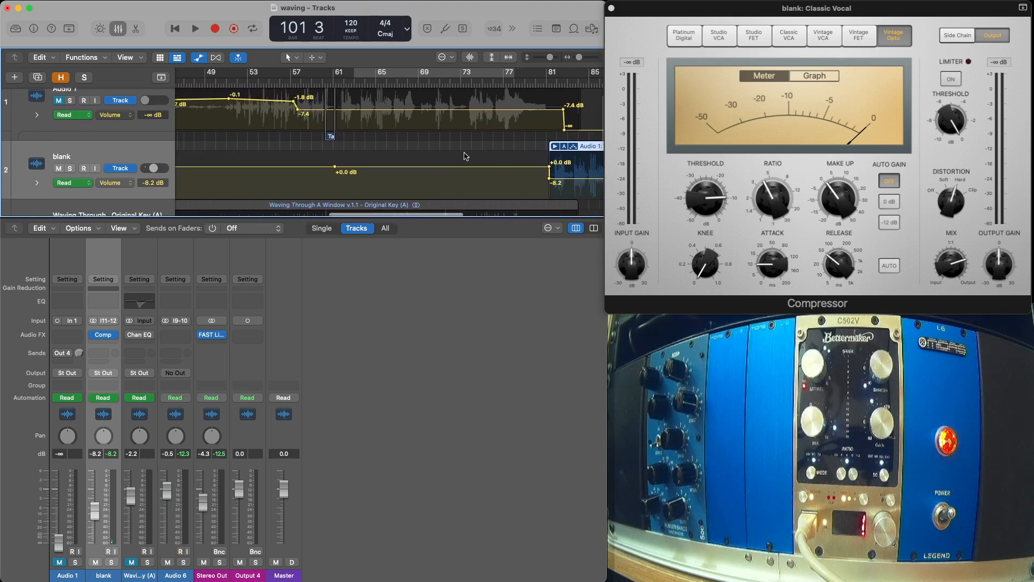
{"action": "scroll", "coordinate": [465, 157], "scroll_direction": "down", "scroll_amount": 3}
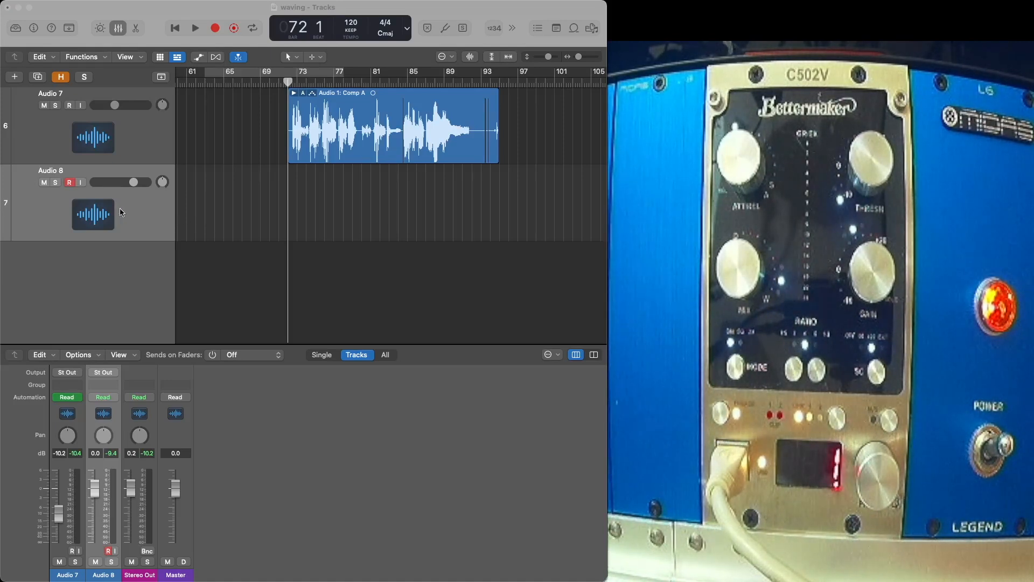
Step: Record the Audio 7 vocal through the hardware compressor onto the armed Audio 8 track, from bar 72 to about bar 91
{"action": "scroll", "coordinate": [258, 197], "scroll_direction": "left", "scroll_amount": 3}
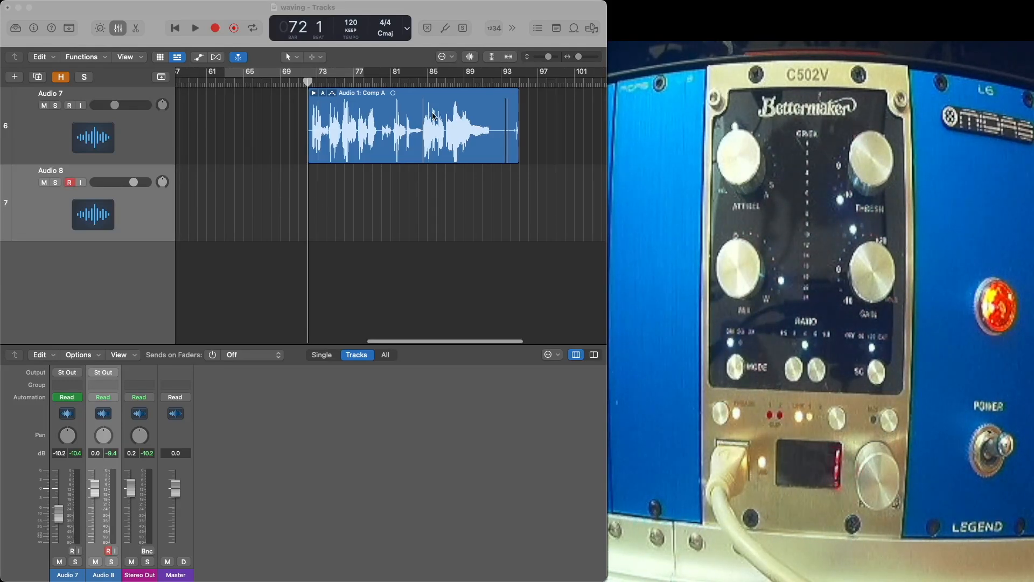
{"action": "scroll", "coordinate": [439, 116], "scroll_direction": "right", "scroll_amount": 3}
{"action": "scroll", "coordinate": [431, 116], "scroll_direction": "left", "scroll_amount": 2}
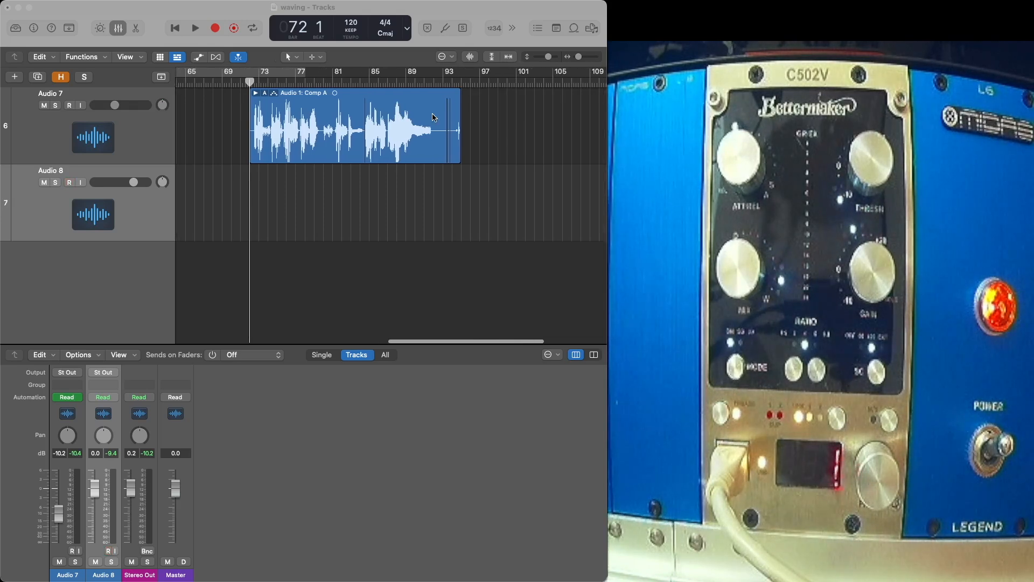
{"action": "scroll", "coordinate": [440, 121], "scroll_direction": "left", "scroll_amount": 4}
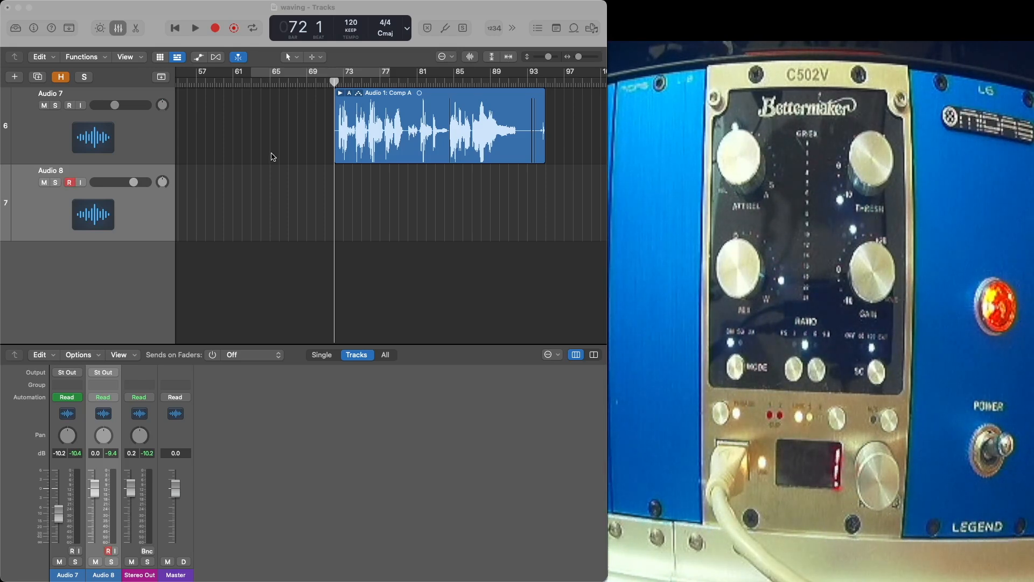
{"action": "left_click", "coordinate": [216, 29]}
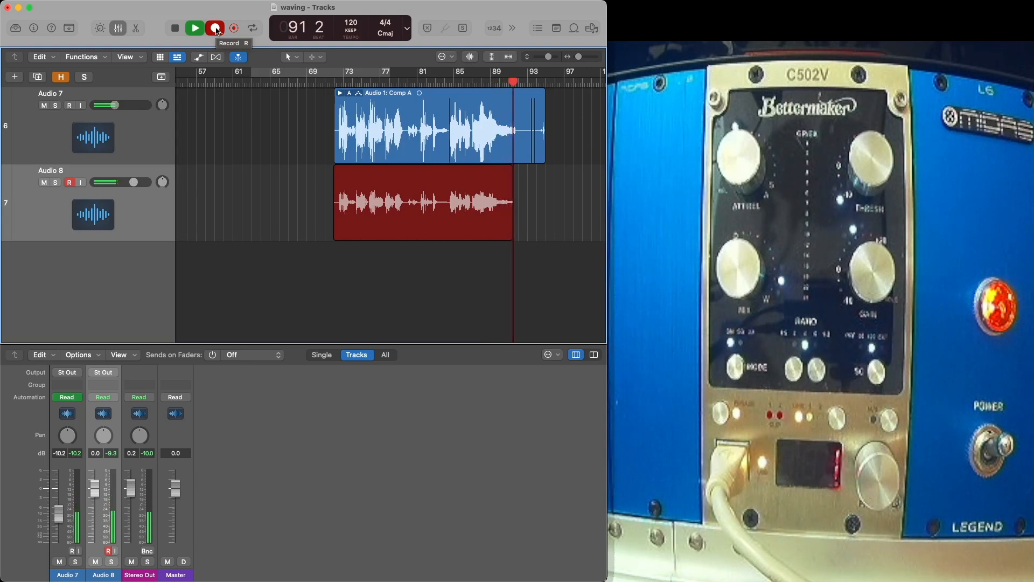
{"action": "left_click", "coordinate": [177, 27]}
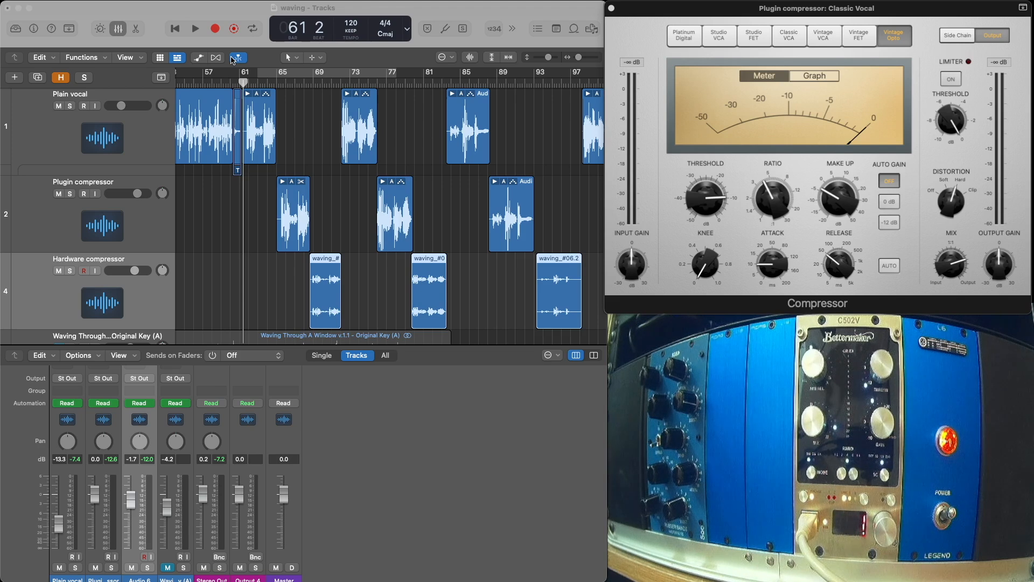
Step: Play the alternating plain vocal, plugin compressor and hardware compressor regions from bar 61 and stop around bar 120
{"action": "left_click", "coordinate": [196, 29]}
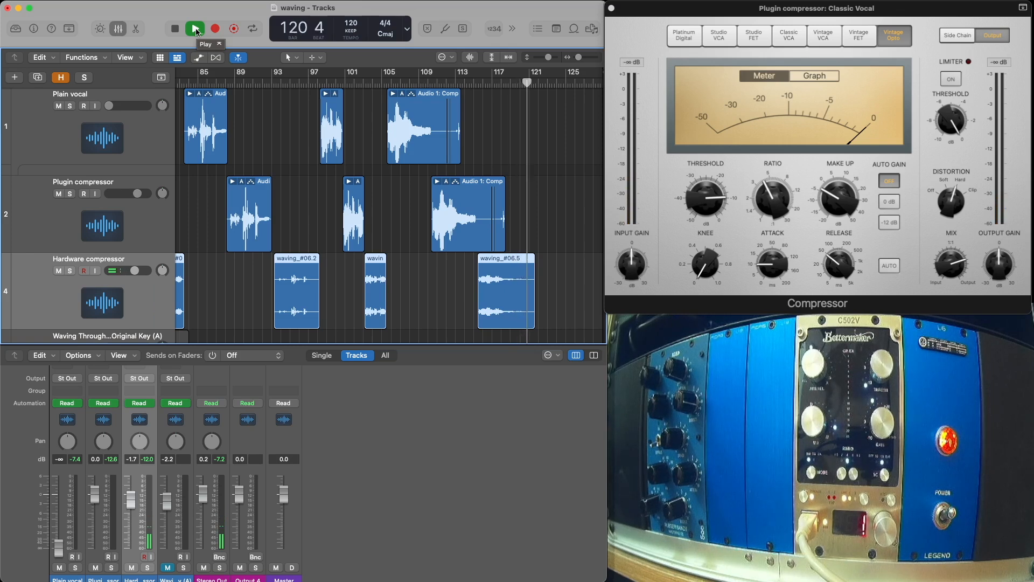
{"action": "left_click", "coordinate": [178, 29]}
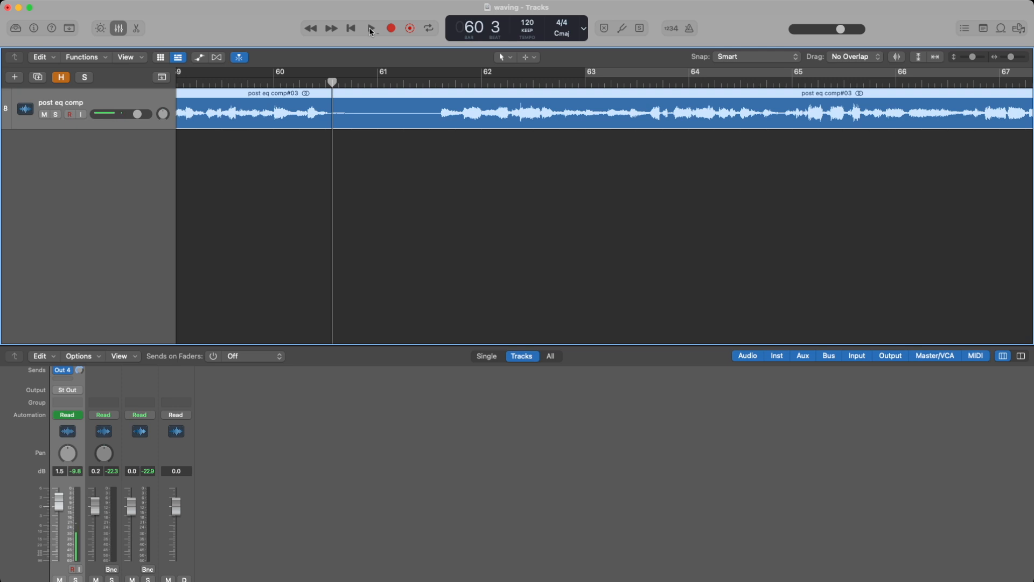
Step: Play the post eq comp track from bar 60
{"action": "left_click", "coordinate": [371, 28]}
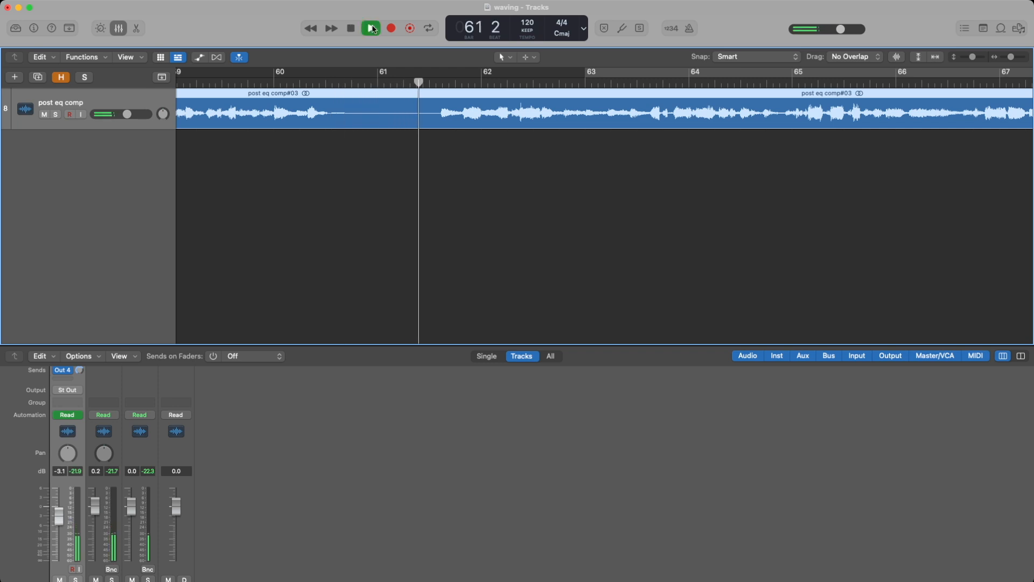